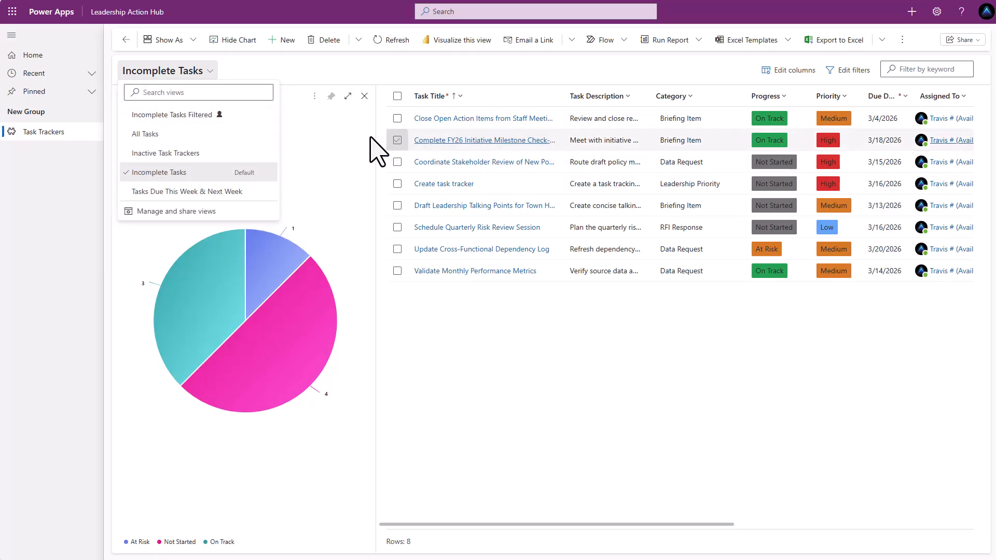
Step: Compare the Incomplete Tasks Filtered view with the default Incomplete Tasks view of the Task Trackers table, then reopen the list of views
{"action": "left_click", "coordinate": [188, 115]}
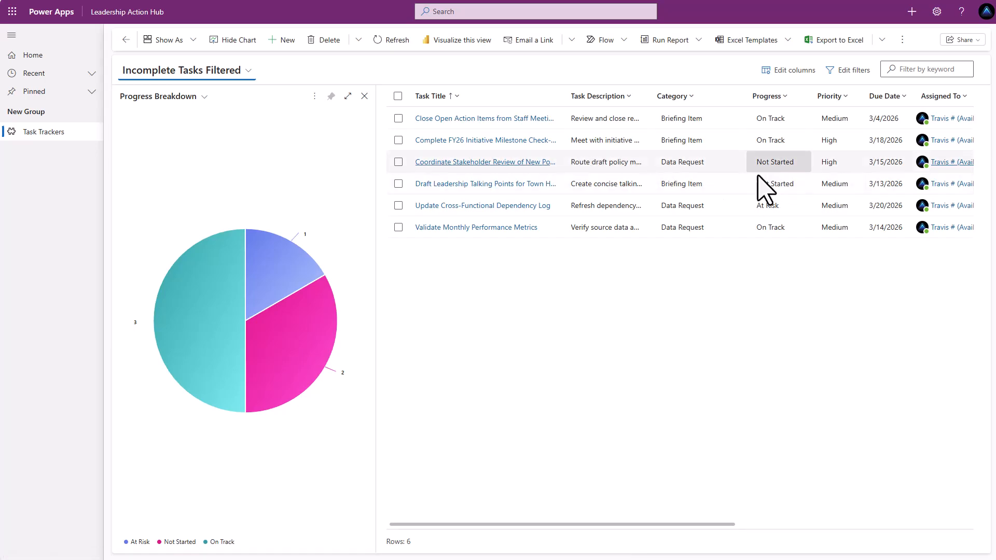
{"action": "left_click", "coordinate": [239, 75]}
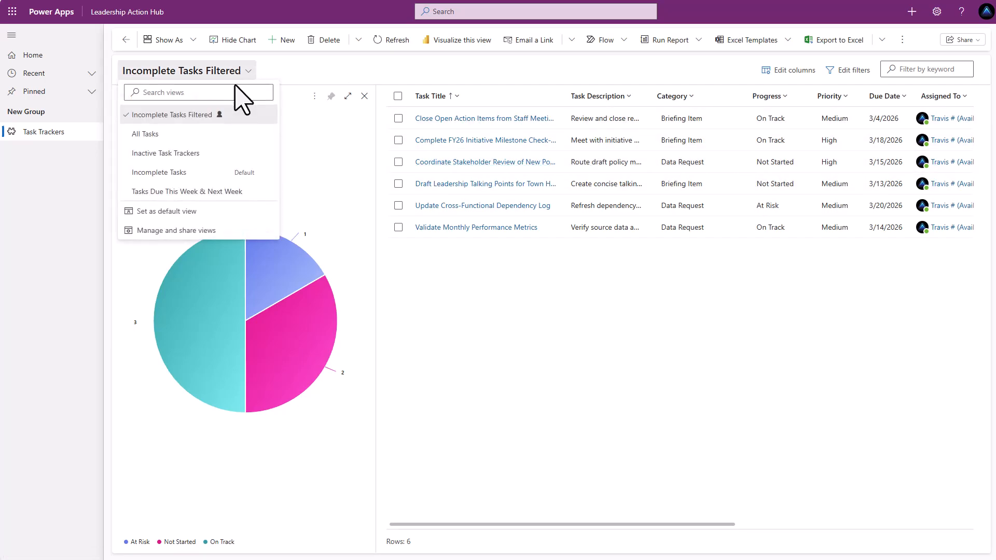
{"action": "left_click", "coordinate": [193, 173]}
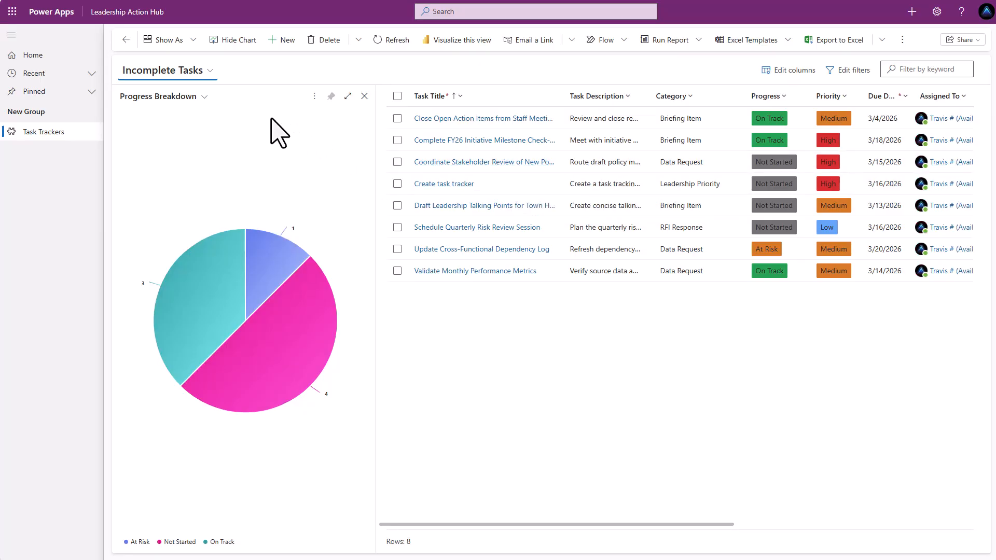
{"action": "left_click", "coordinate": [209, 75]}
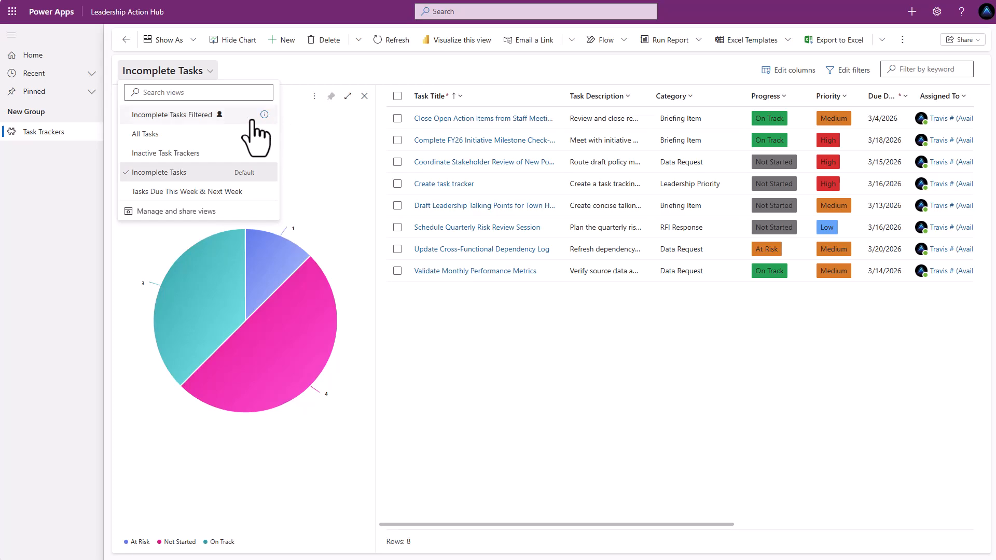
{"action": "mouse_move", "coordinate": [250, 121]}
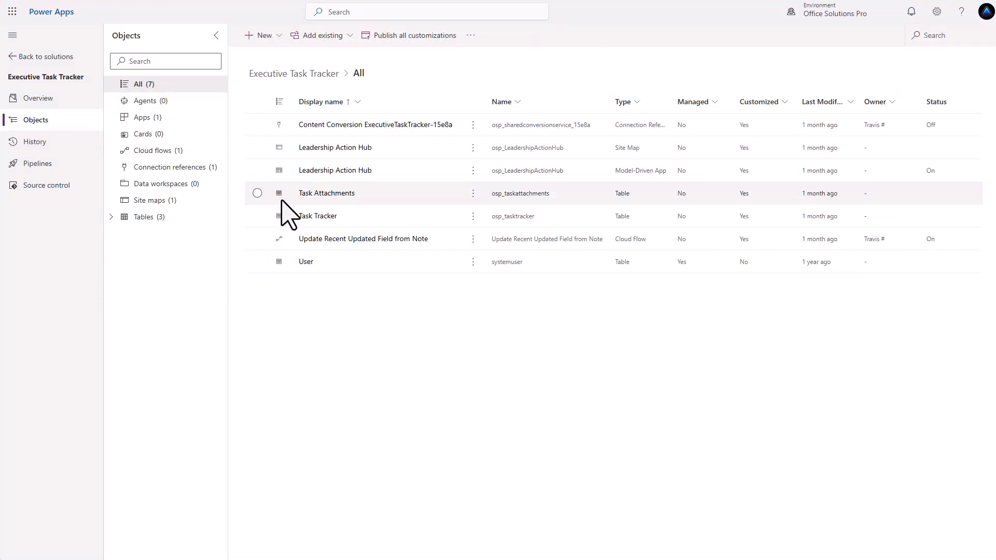
Step: Open the Incomplete Tasks view of the Task Tracker table from the Executive Task Tracker solution
{"action": "left_click", "coordinate": [112, 217]}
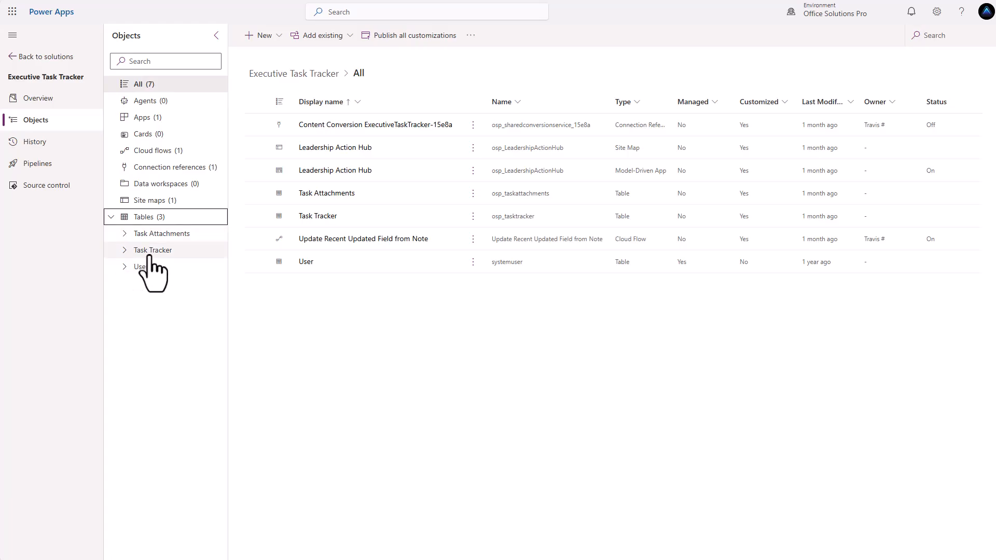
{"action": "left_click", "coordinate": [125, 250]}
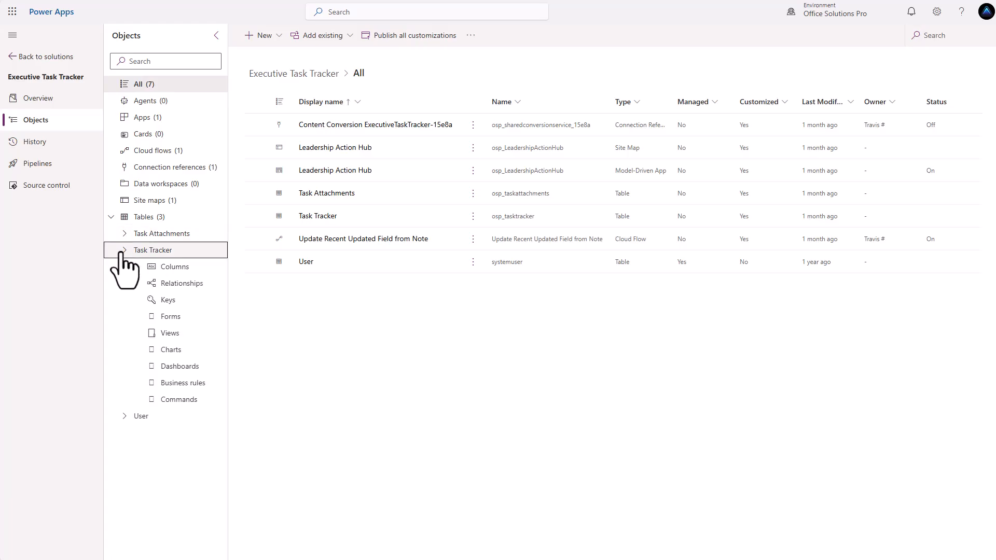
{"action": "left_click", "coordinate": [155, 332]}
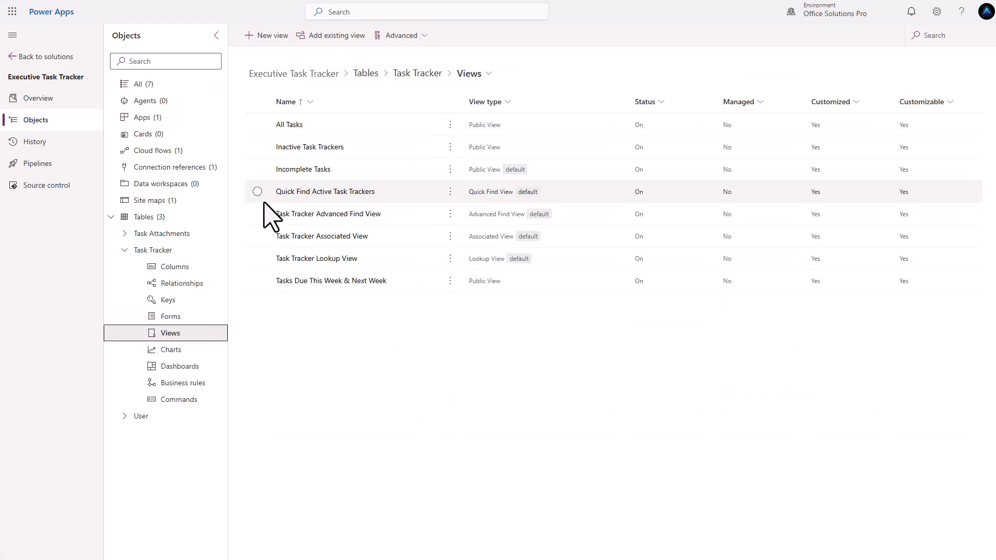
{"action": "left_click", "coordinate": [305, 170]}
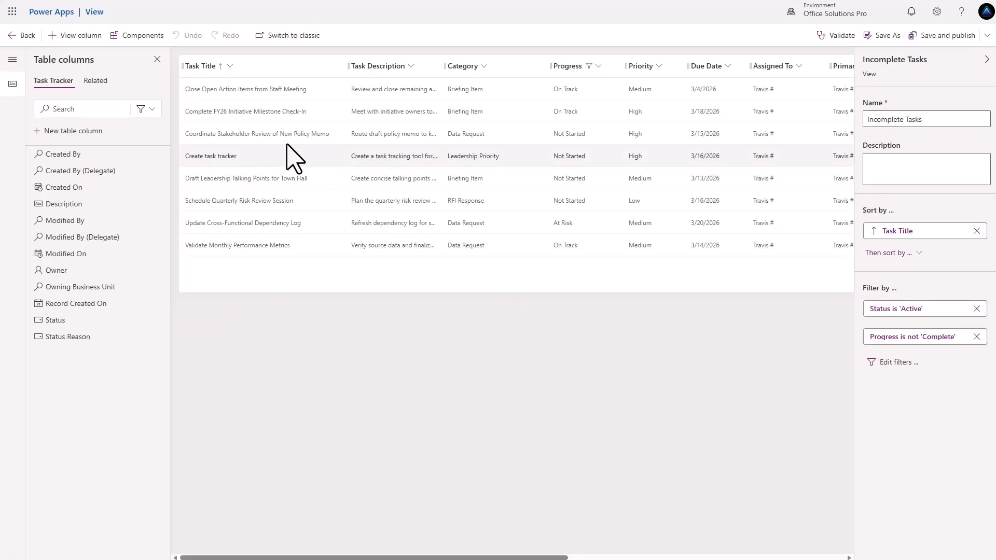
Step: Review the Power Apps grid control's property settings in the Incomplete Tasks view's components
{"action": "left_click", "coordinate": [137, 35]}
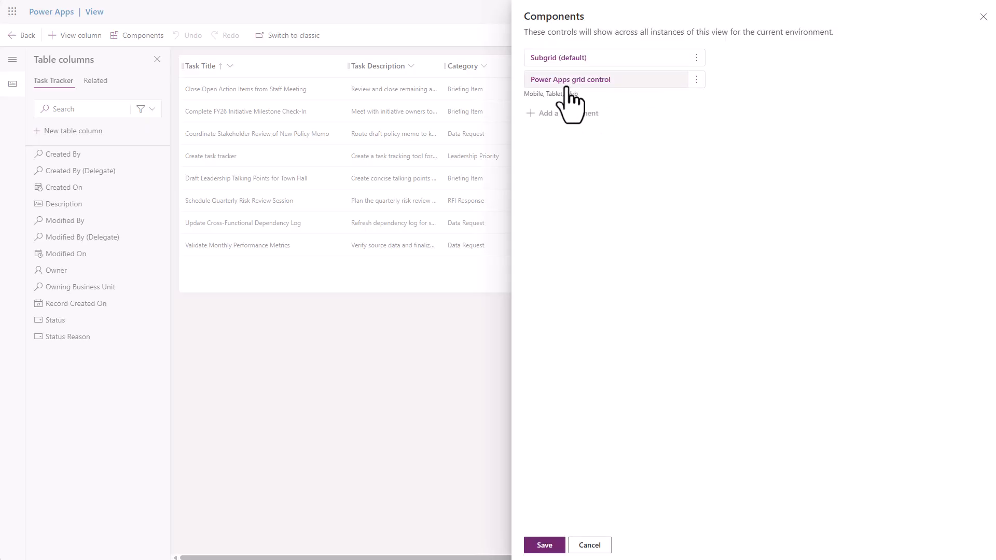
{"action": "left_click", "coordinate": [566, 83]}
{"action": "scroll", "coordinate": [434, 255], "scroll_direction": "down", "scroll_amount": 8}
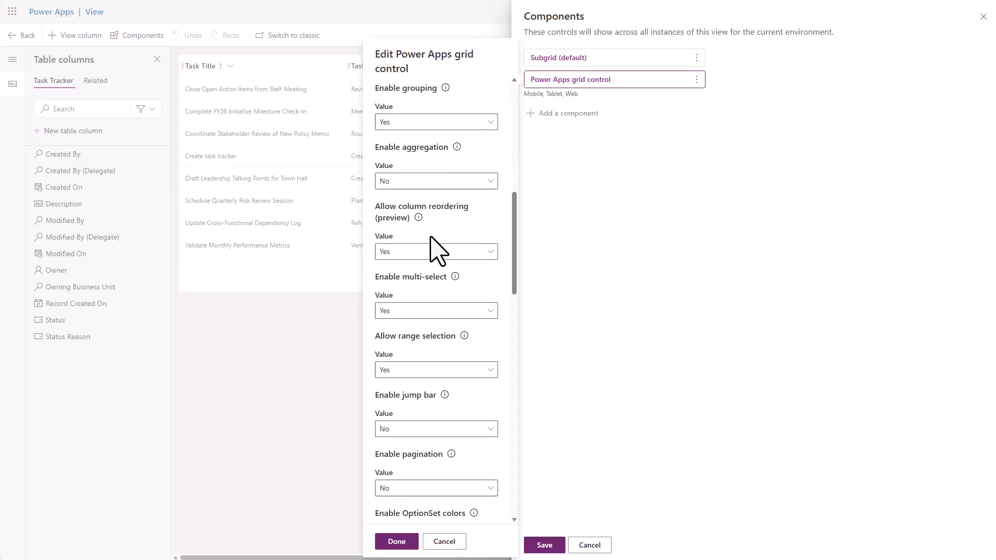
{"action": "scroll", "coordinate": [433, 252], "scroll_direction": "down", "scroll_amount": 10}
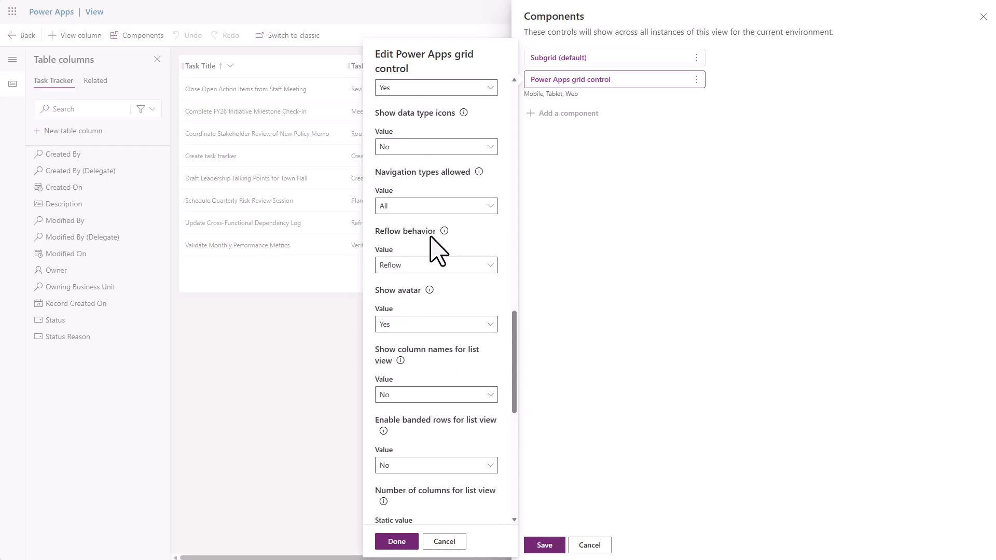
{"action": "scroll", "coordinate": [484, 233], "scroll_direction": "up", "scroll_amount": 15}
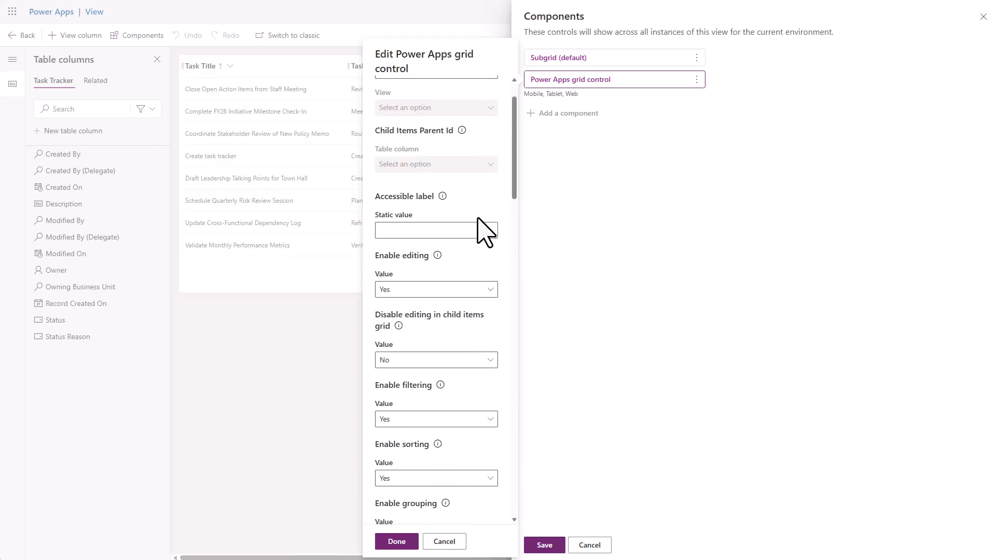
{"action": "scroll", "coordinate": [485, 234], "scroll_direction": "up", "scroll_amount": 2}
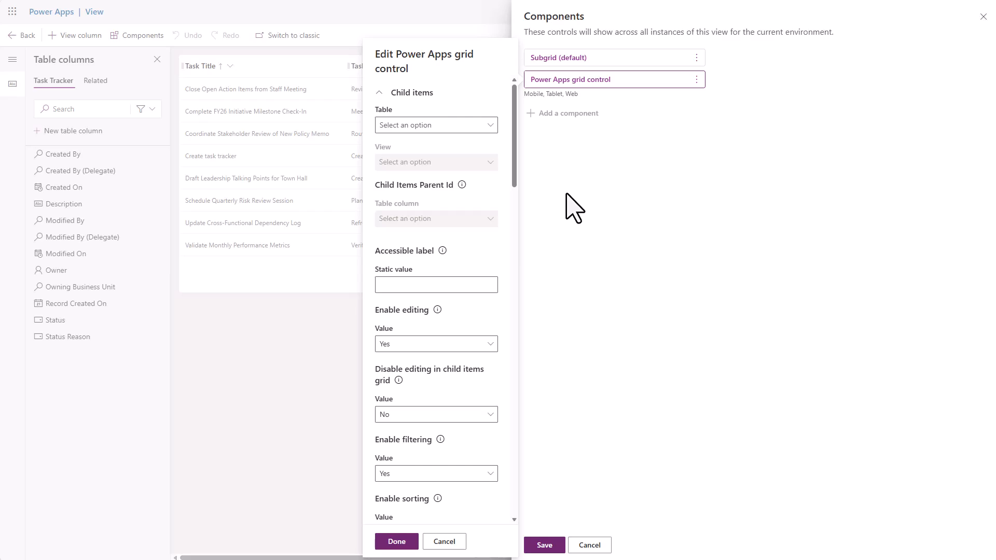
{"action": "left_click", "coordinate": [574, 207]}
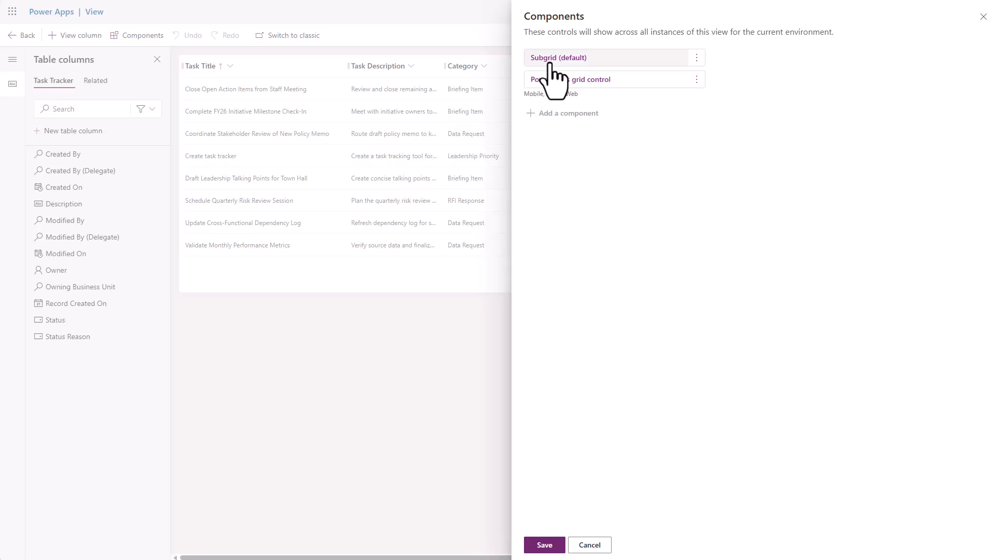
Step: Check the available actions for the Subgrid and Power Apps grid control components, and close the component settings without saving
{"action": "left_click", "coordinate": [697, 59]}
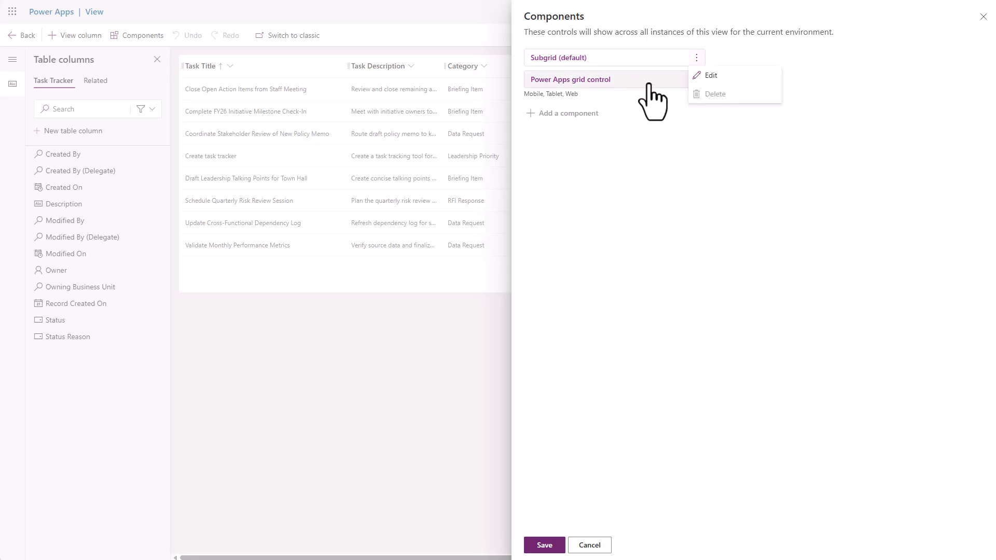
{"action": "left_click", "coordinate": [651, 151]}
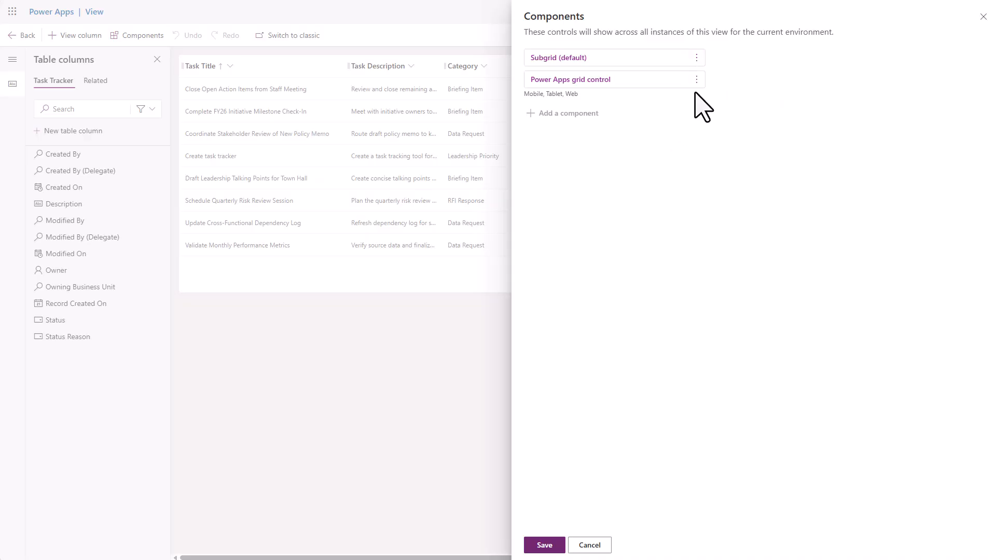
{"action": "left_click", "coordinate": [696, 81]}
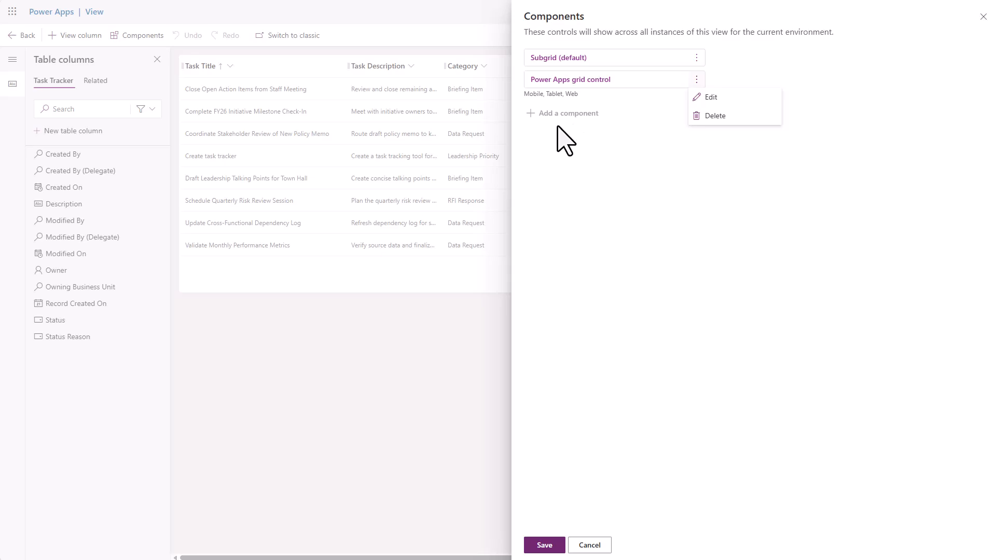
{"action": "left_click", "coordinate": [558, 139]}
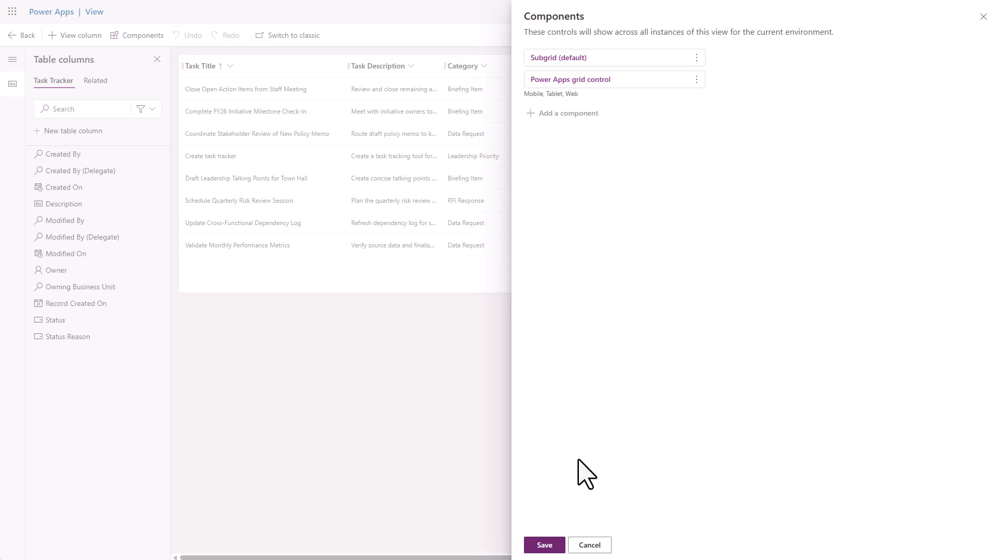
{"action": "left_click", "coordinate": [592, 545]}
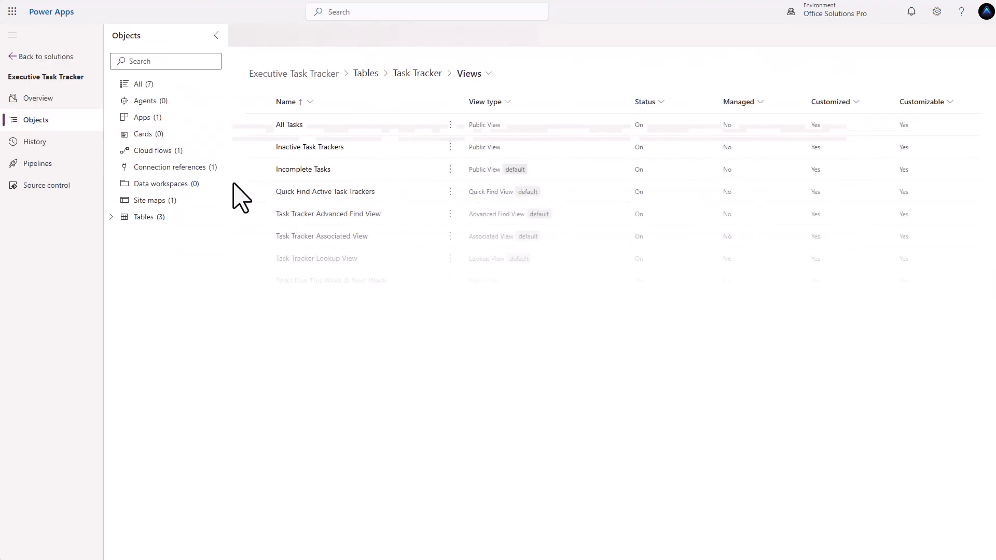
Step: Switch the Executive Task Tracker solution to the classic experience and show the Task Tracker entity's control settings
{"action": "left_click", "coordinate": [37, 121]}
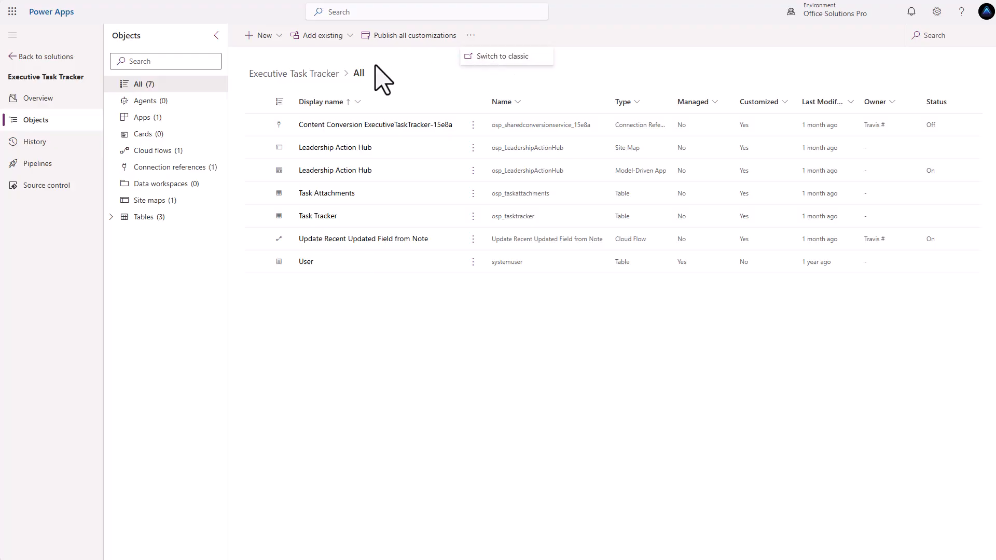
{"action": "left_click", "coordinate": [506, 58]}
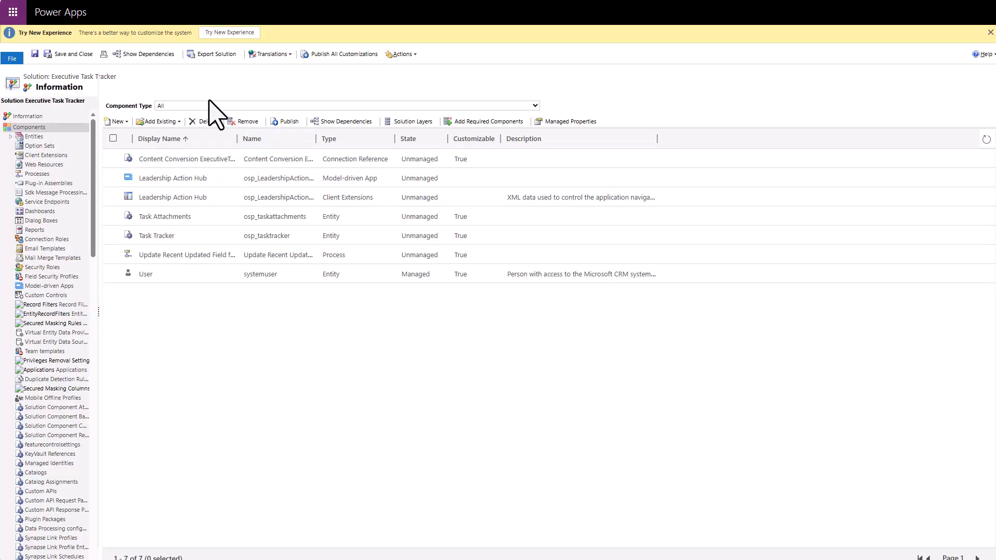
{"action": "left_click", "coordinate": [11, 137]}
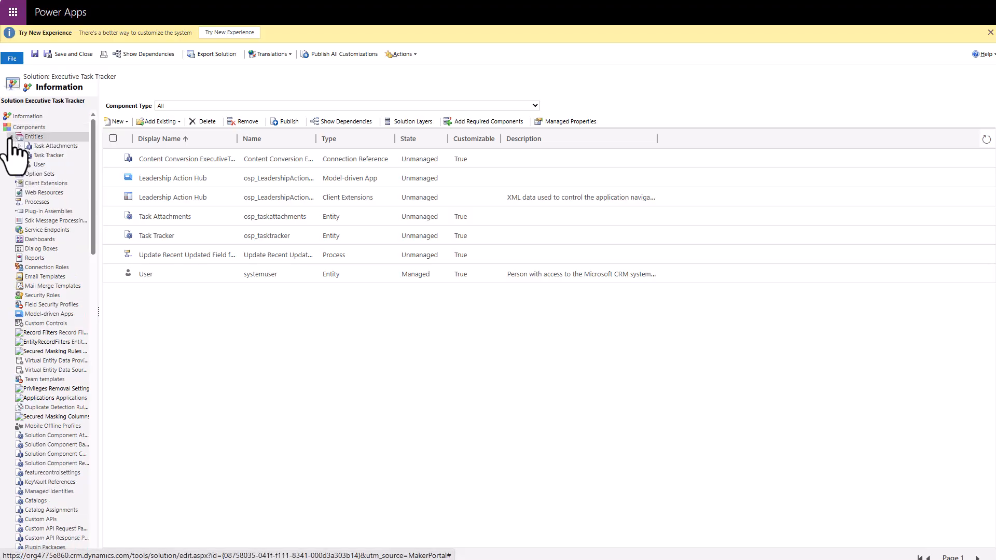
{"action": "left_click", "coordinate": [50, 156]}
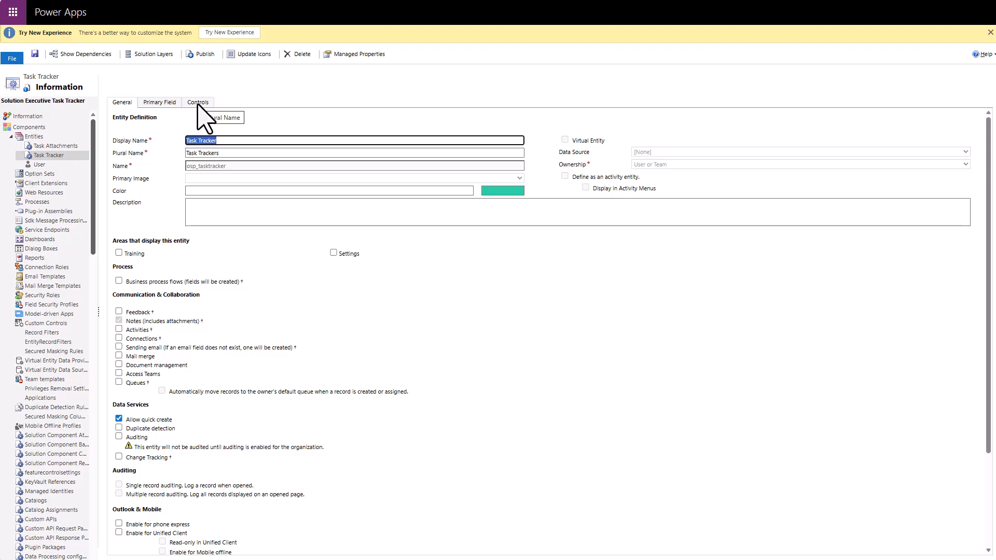
{"action": "left_click", "coordinate": [200, 106]}
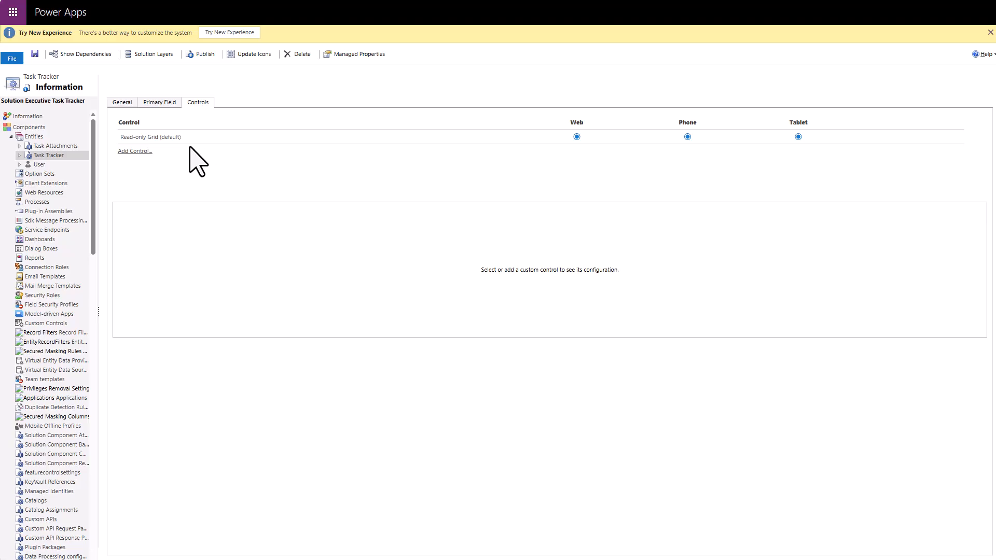
Step: Add the Power Apps grid control to the Task Tracker entity
{"action": "left_click", "coordinate": [135, 151]}
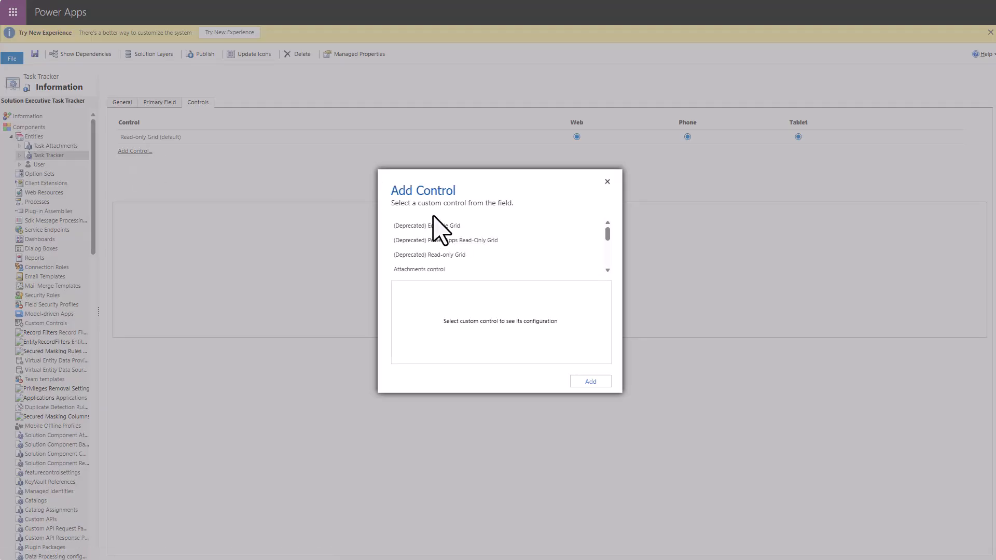
{"action": "scroll", "coordinate": [498, 251], "scroll_direction": "down", "scroll_amount": 2}
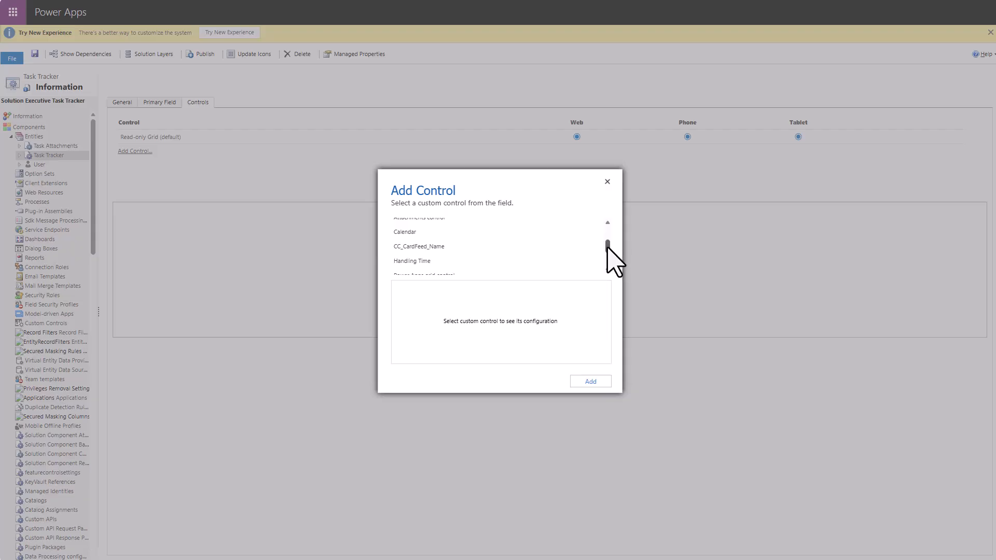
{"action": "left_click_drag", "start_coordinate": [608, 243], "coordinate": [608, 262]}
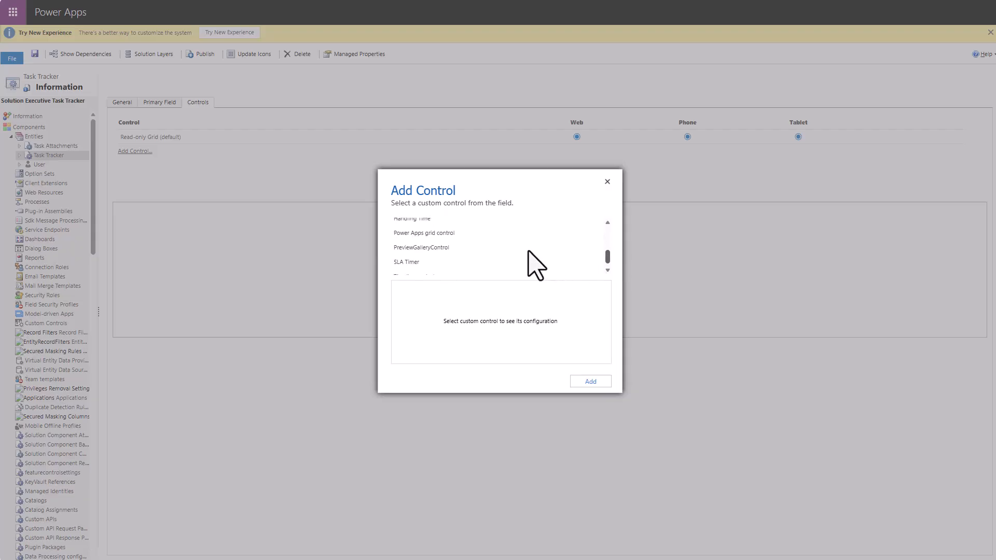
{"action": "left_click", "coordinate": [440, 233]}
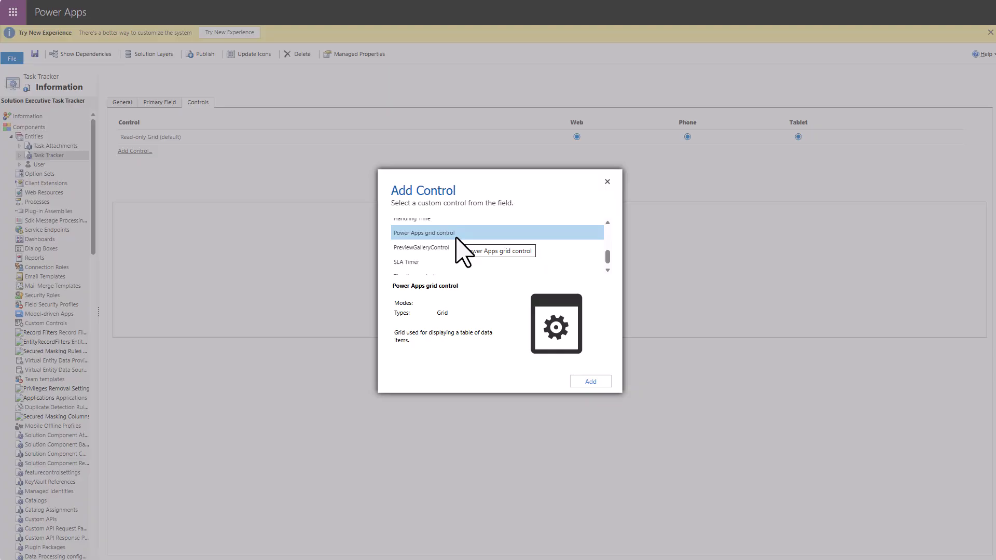
{"action": "left_click", "coordinate": [590, 381]}
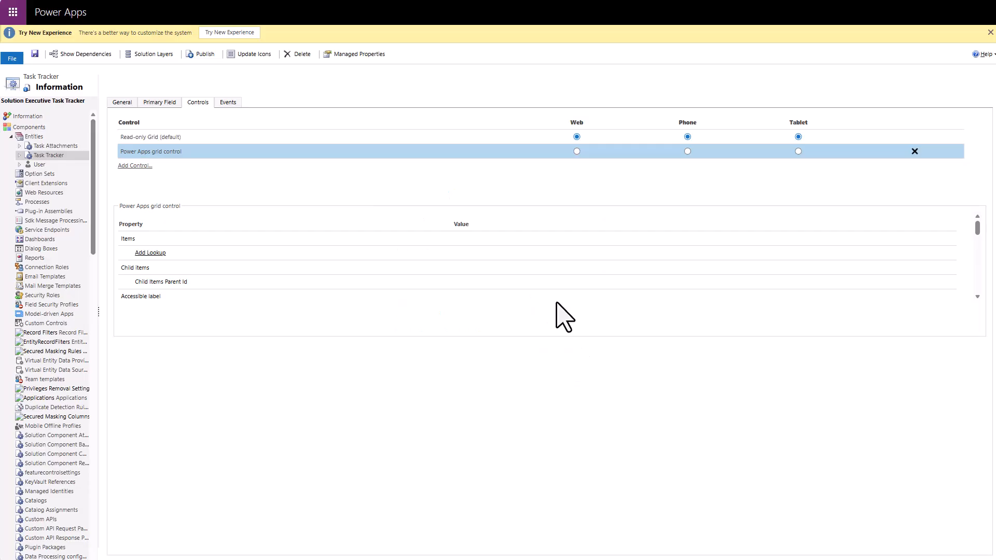
Step: Make the Power Apps grid control the active control for Web, Phone and Tablet
{"action": "left_click", "coordinate": [576, 151]}
{"action": "left_click", "coordinate": [688, 151]}
{"action": "left_click", "coordinate": [797, 151]}
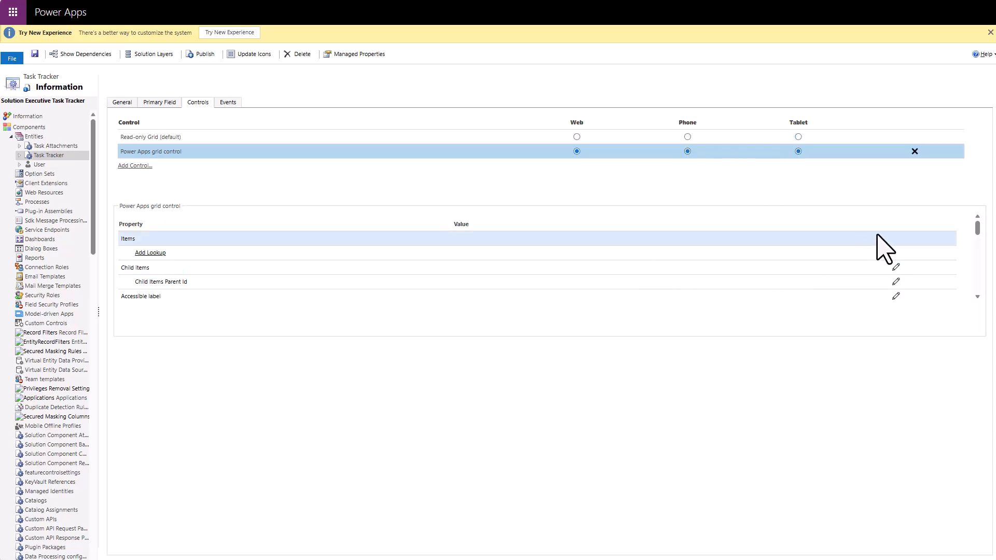
Step: Set the Power Apps grid control's Enable OptionSet colors property to Yes
{"action": "left_click_drag", "start_coordinate": [978, 229], "coordinate": [964, 260]}
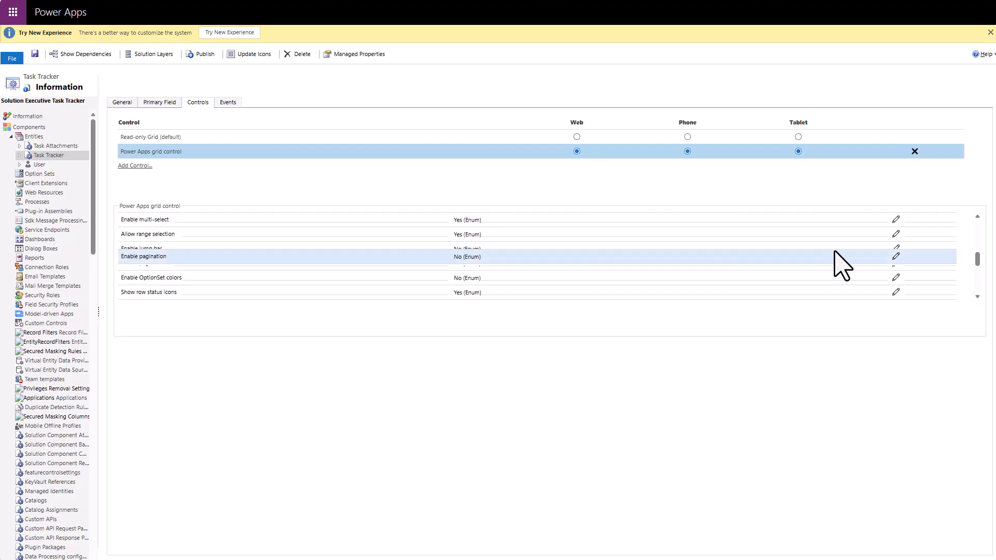
{"action": "left_click", "coordinate": [890, 274]}
{"action": "left_click", "coordinate": [894, 272]}
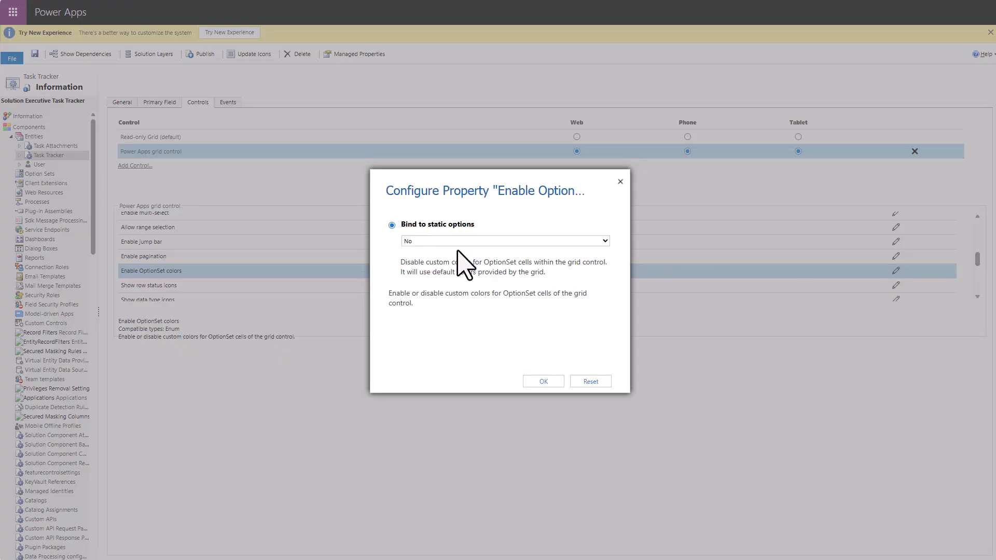
{"action": "left_click", "coordinate": [417, 242]}
{"action": "left_click", "coordinate": [414, 268]}
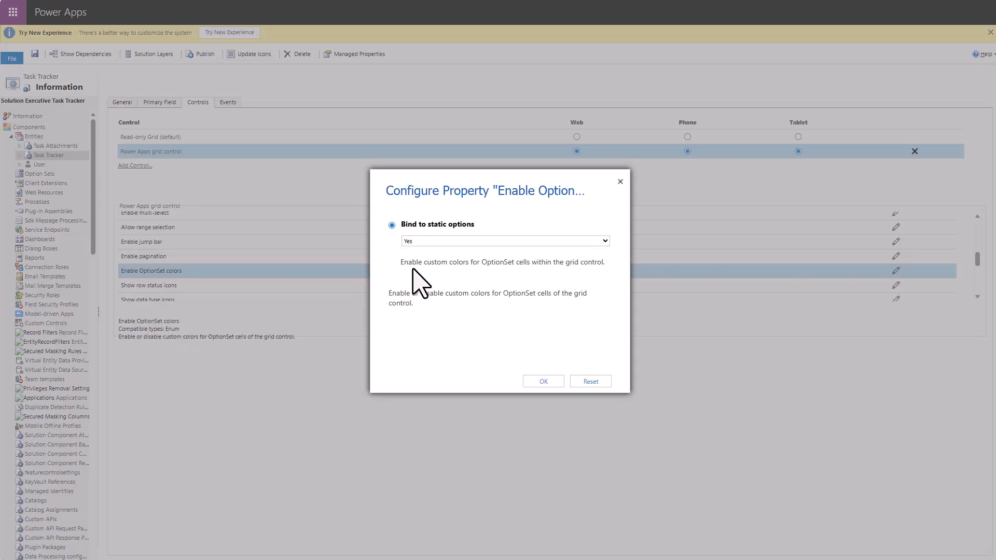
{"action": "left_click", "coordinate": [543, 382]}
{"action": "scroll", "coordinate": [555, 289], "scroll_direction": "down", "scroll_amount": 5}
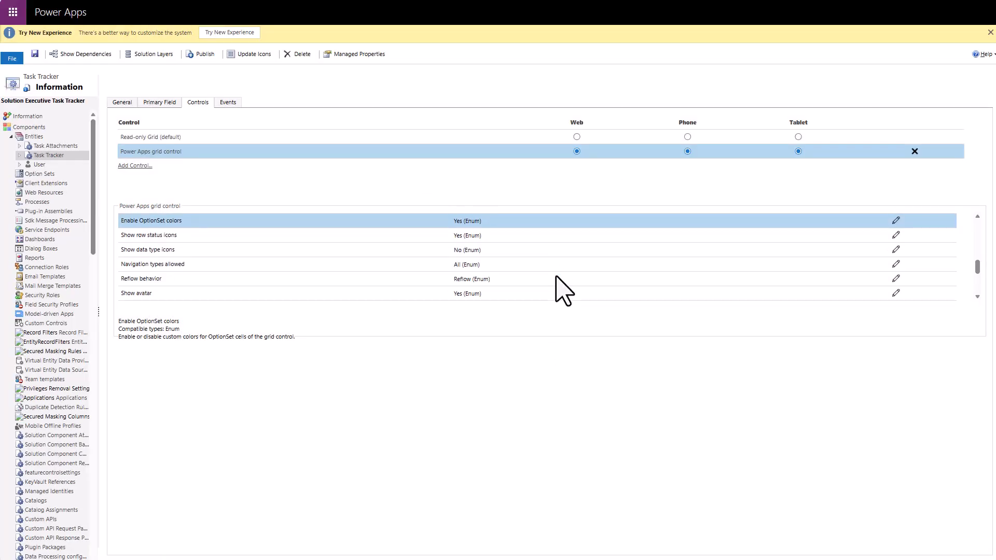
Step: Save the Task Tracker entity with its new grid control settings and publish the customization
{"action": "scroll", "coordinate": [561, 291], "scroll_direction": "up", "scroll_amount": 5}
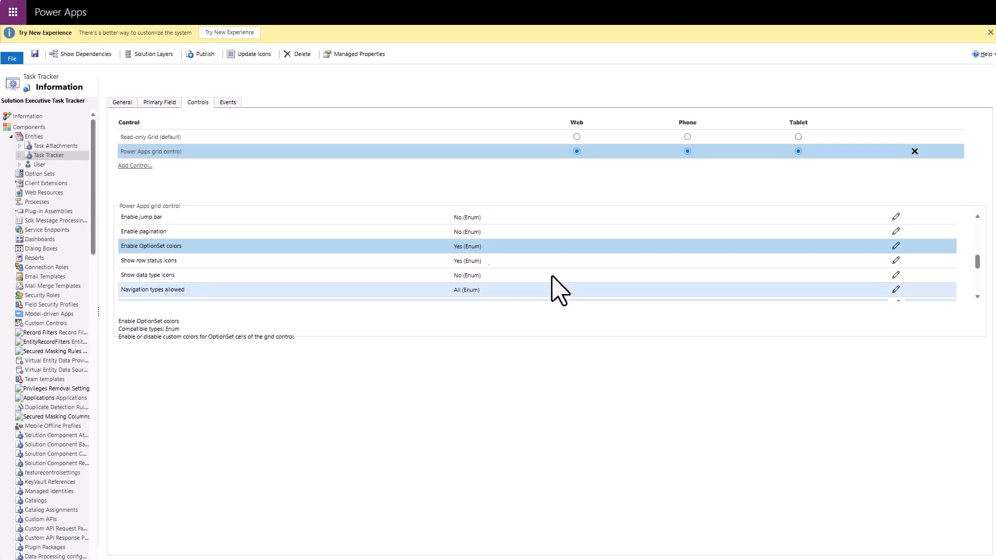
{"action": "scroll", "coordinate": [555, 289], "scroll_direction": "up", "scroll_amount": 5}
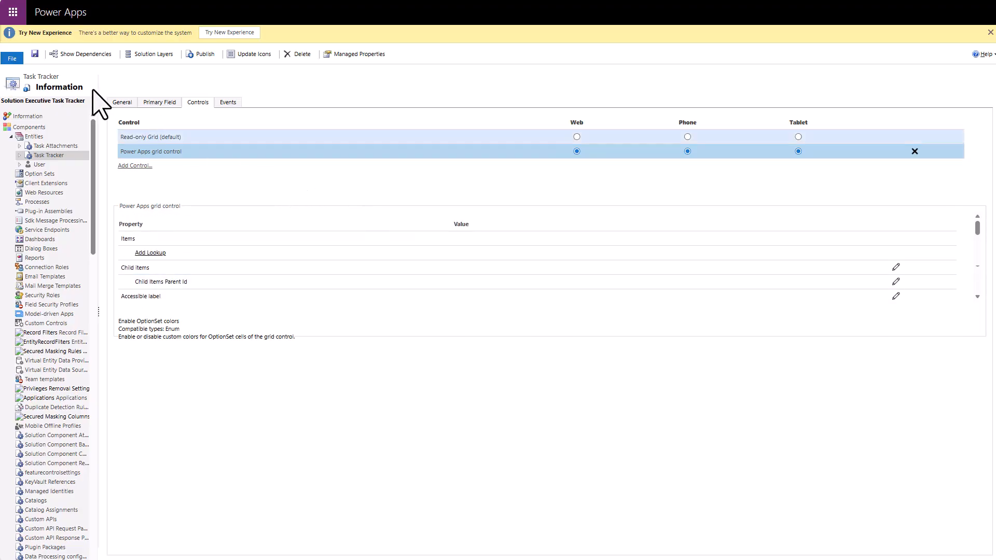
{"action": "left_click", "coordinate": [35, 54]}
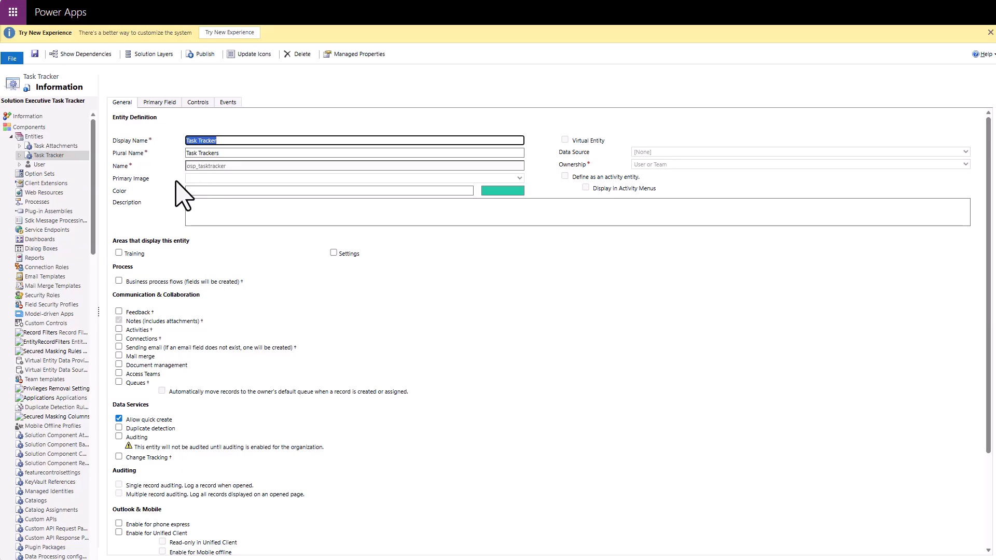
{"action": "left_click", "coordinate": [201, 54]}
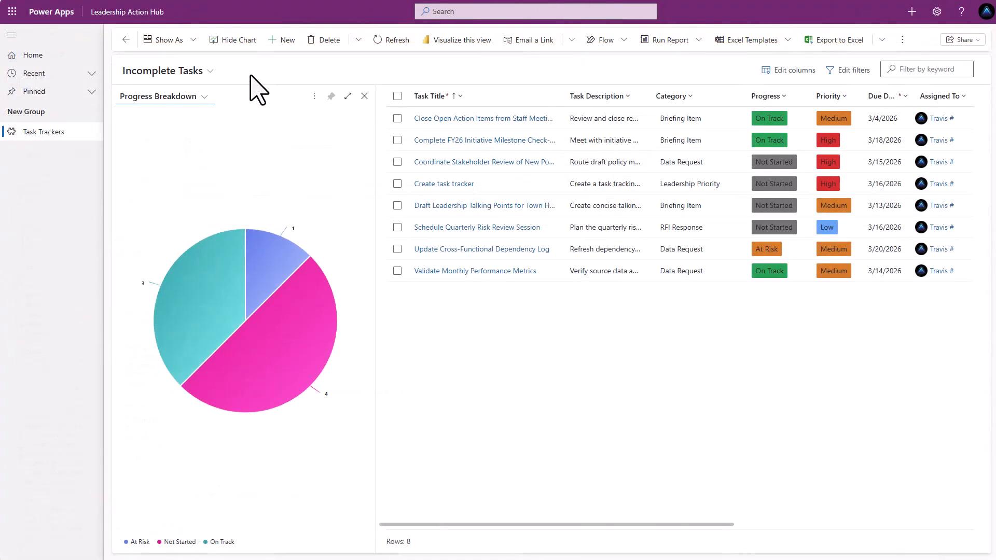
Step: In the Leadership Action Hub app, check the choice colors in the Incomplete Tasks Filtered view and return to the Incomplete Tasks view
{"action": "left_click", "coordinate": [201, 73]}
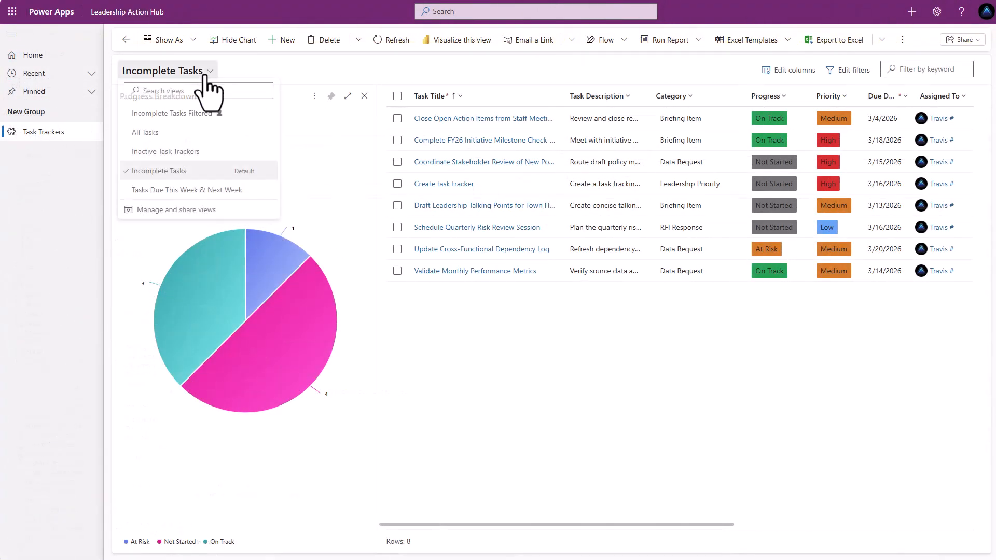
{"action": "left_click", "coordinate": [186, 115]}
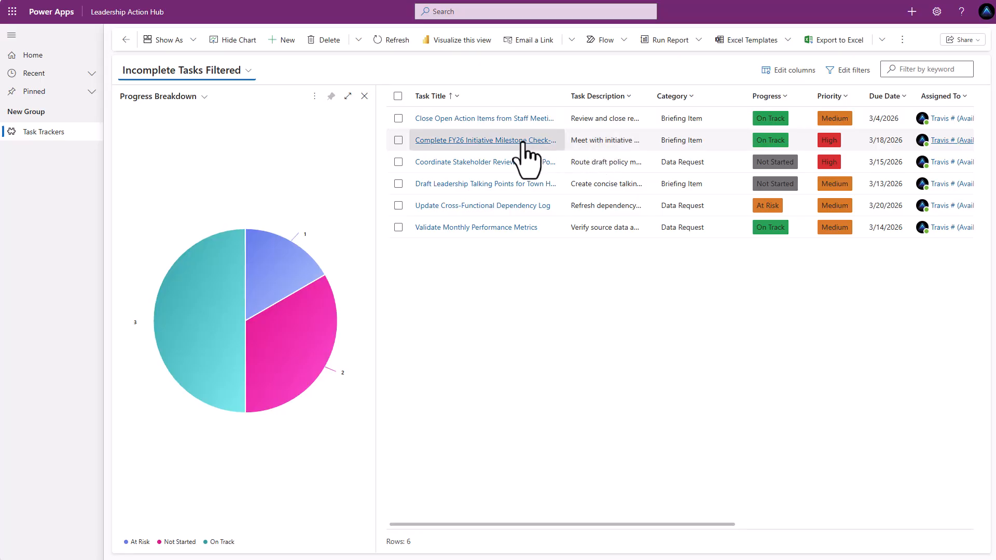
{"action": "left_click", "coordinate": [238, 83]}
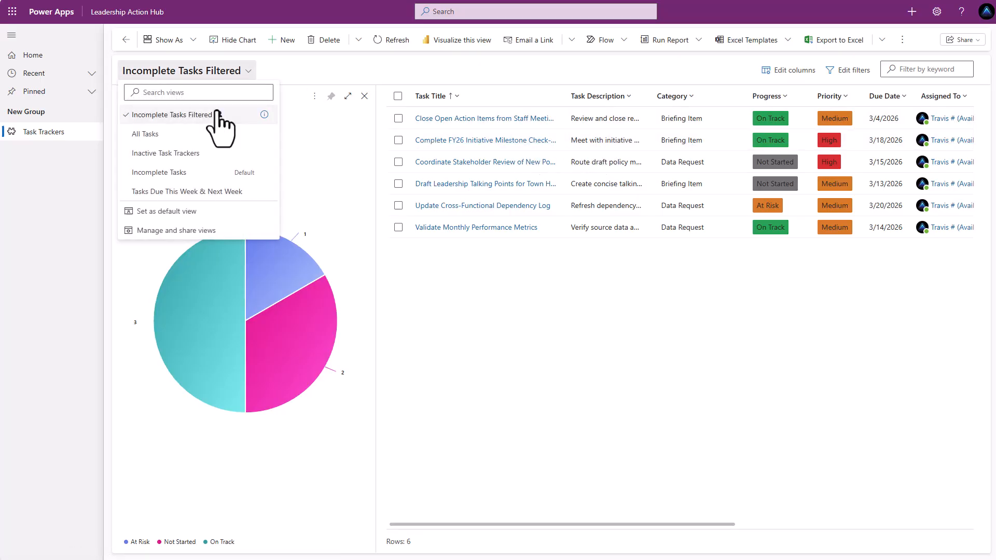
{"action": "left_click", "coordinate": [184, 172]}
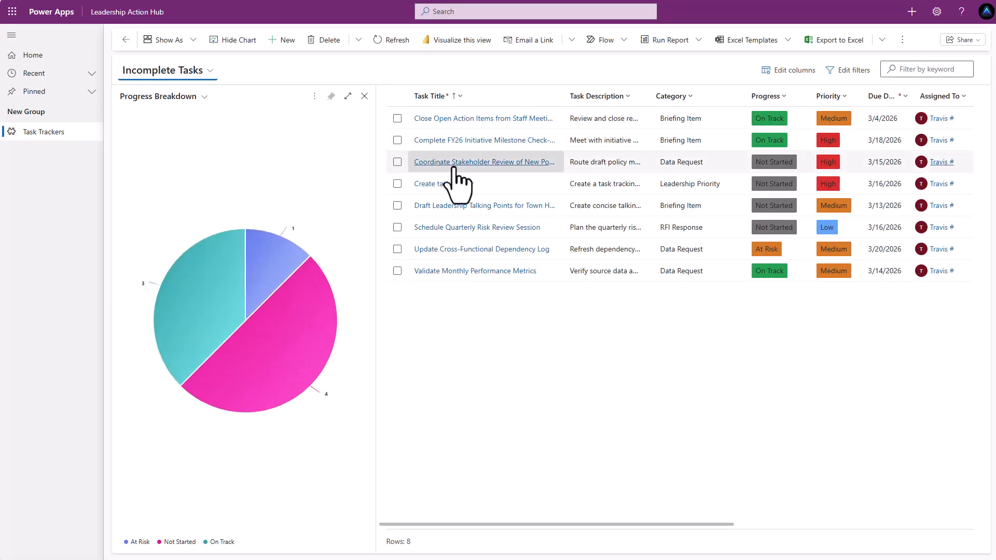